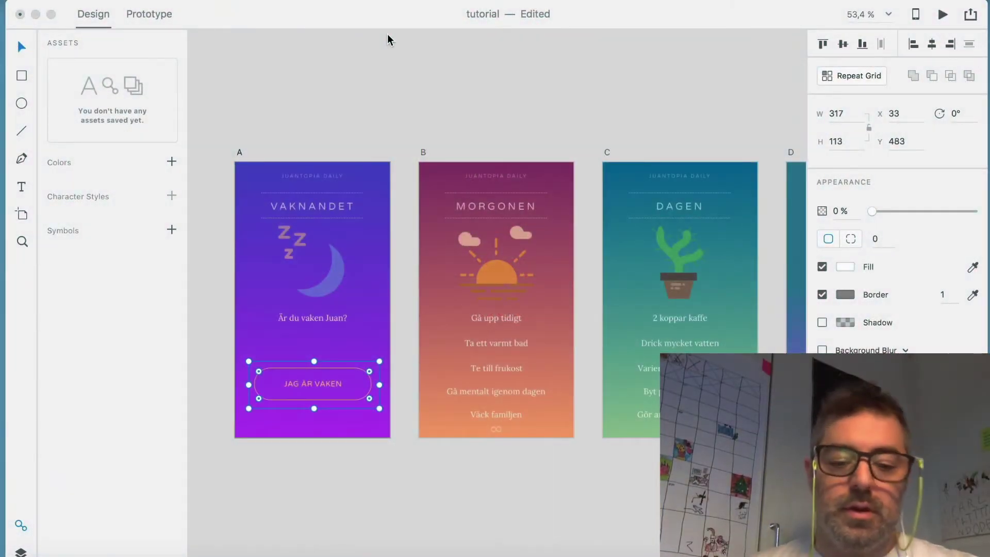
# Switch between the XD prototype file and the Sketch source file, clearing the XD selection
pyautogui.click(367, 64)
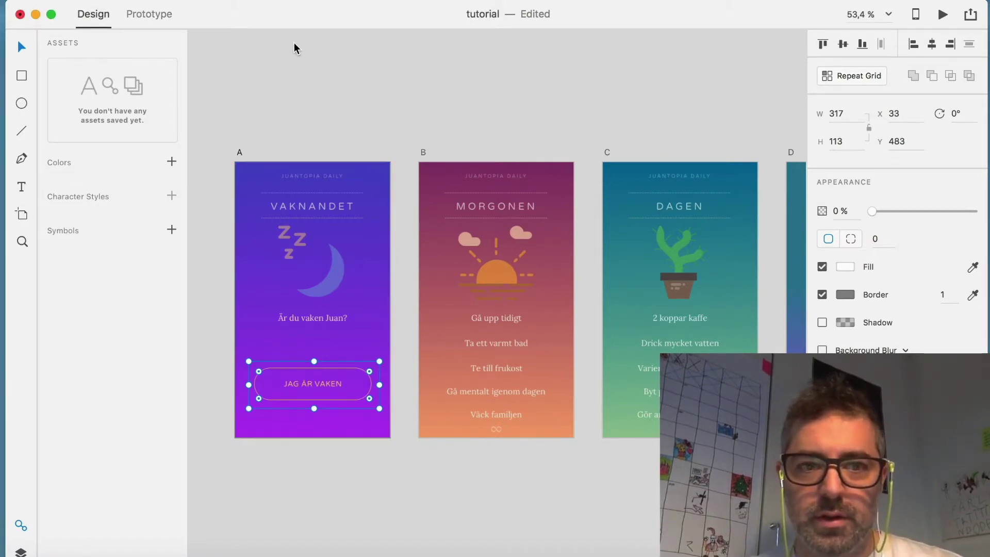
pyautogui.press('super+Tab')
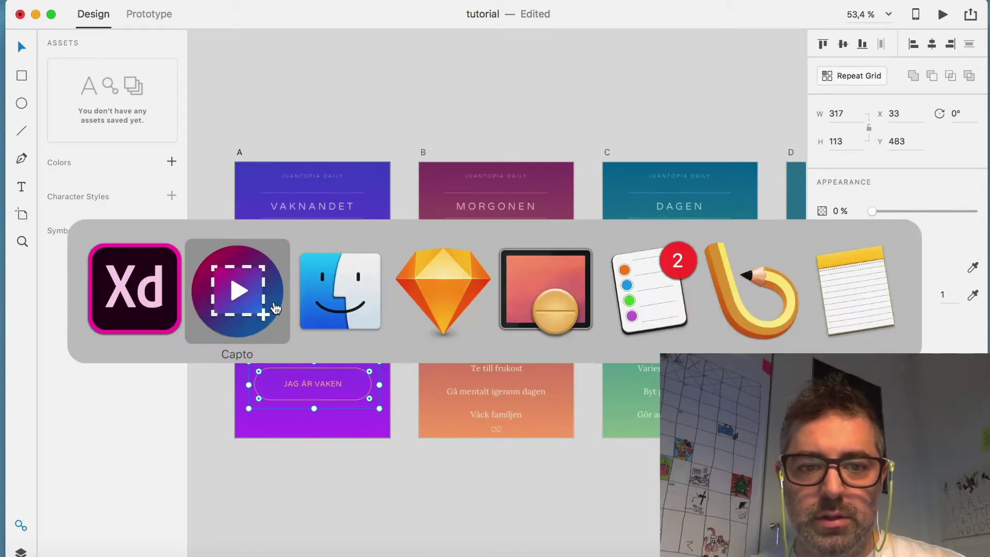
pyautogui.press('super+Tab')
pyautogui.press('super+Tab')
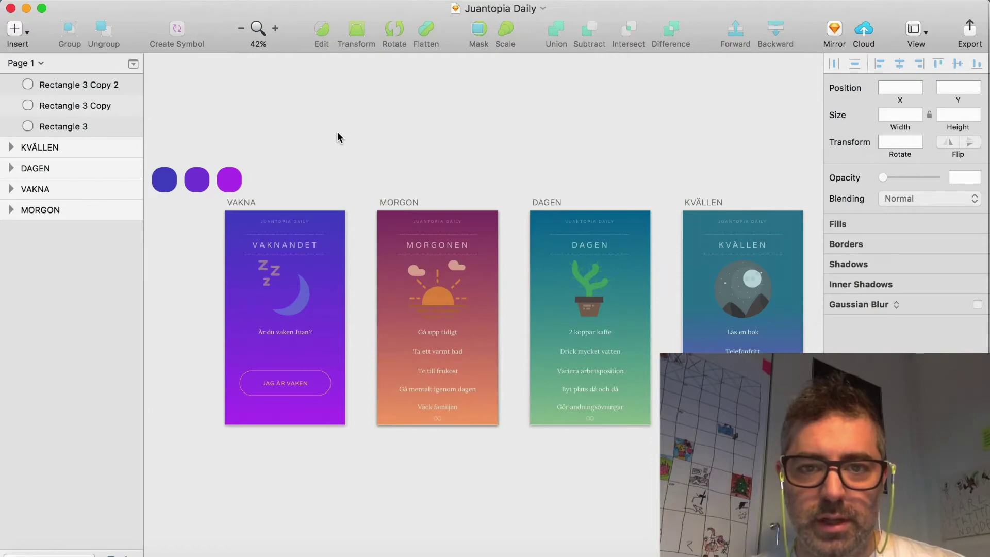
pyautogui.press('super+Tab')
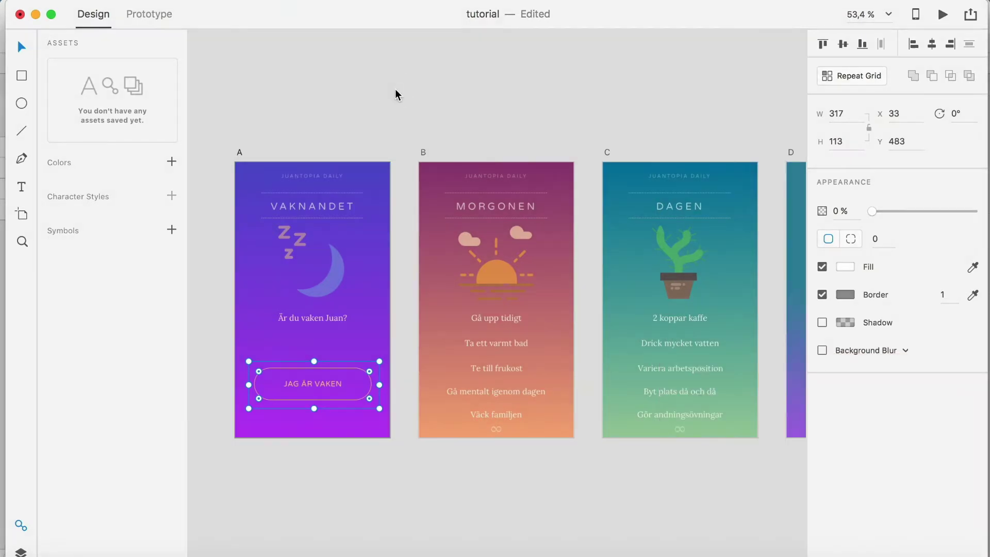
pyautogui.click(387, 101)
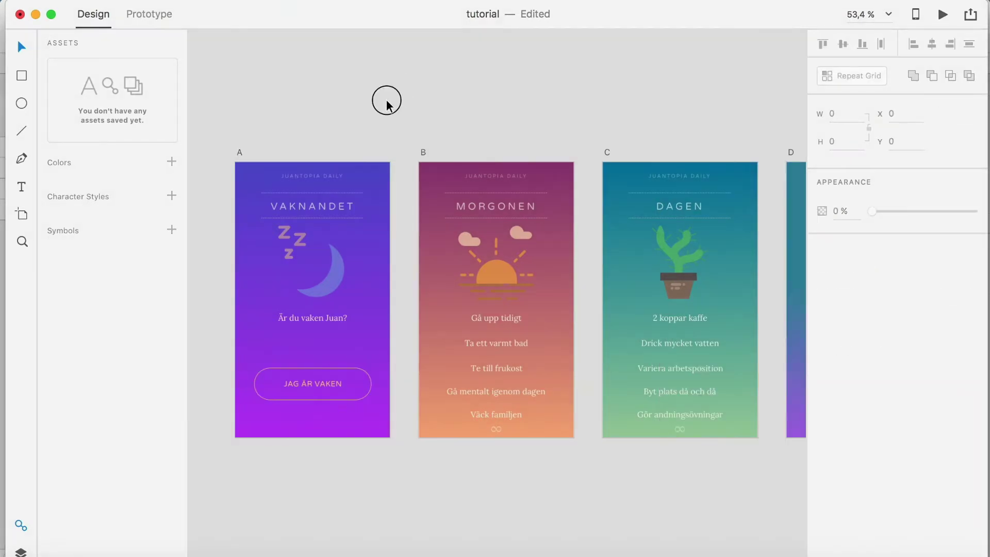
pyautogui.press('super+Tab')
pyautogui.press('super+Tab')
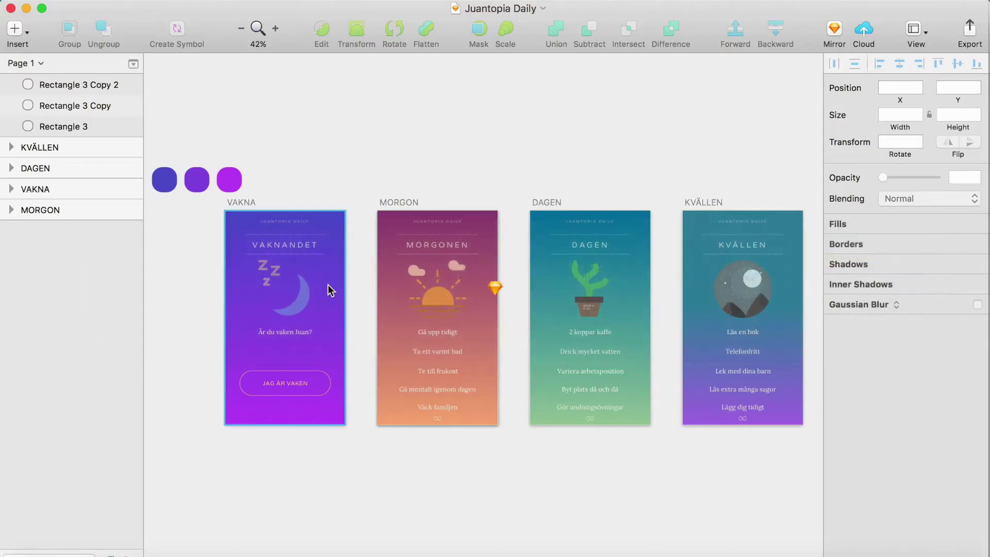
# Select the VAKNA artboard in the Sketch source, then return to the XD prototype
pyautogui.click(240, 203)
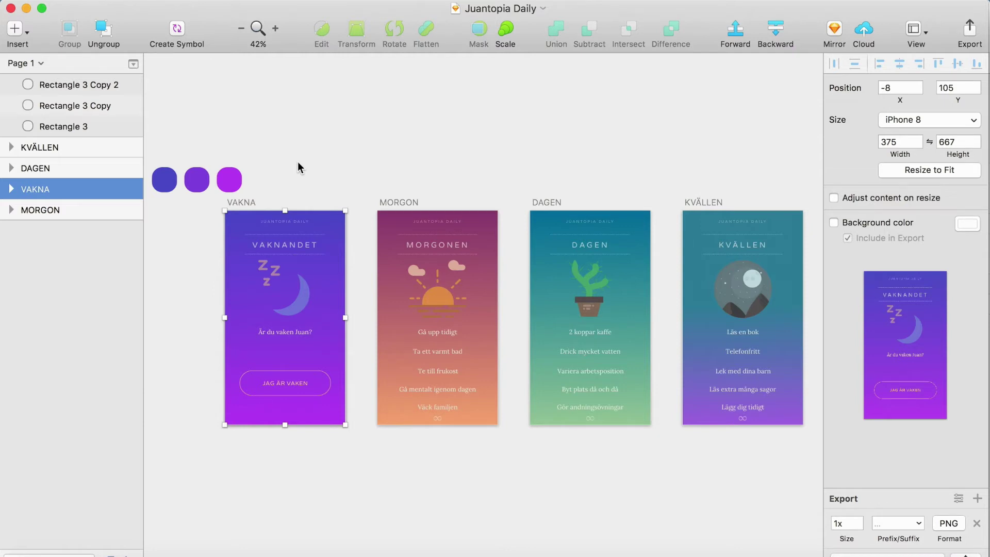
pyautogui.click(308, 161)
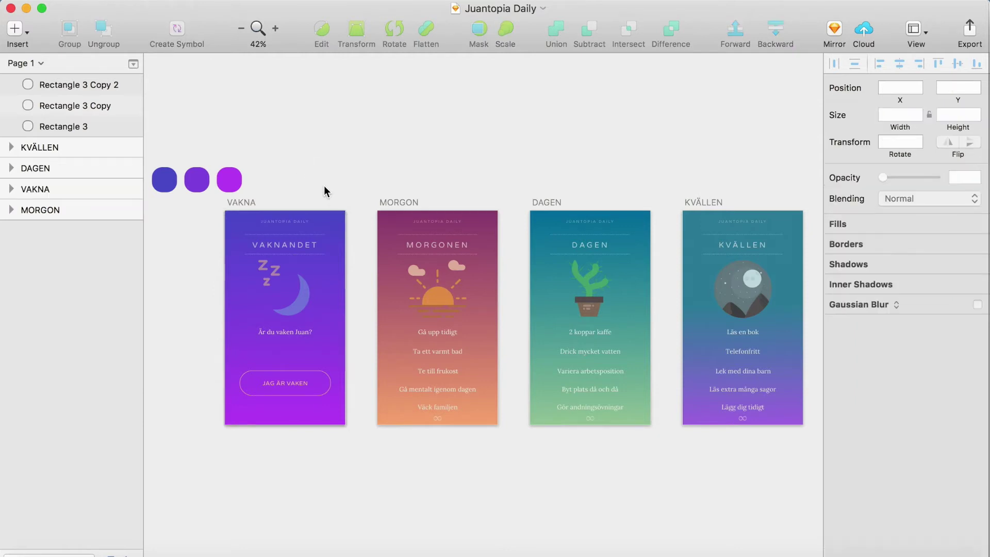
pyautogui.click(243, 205)
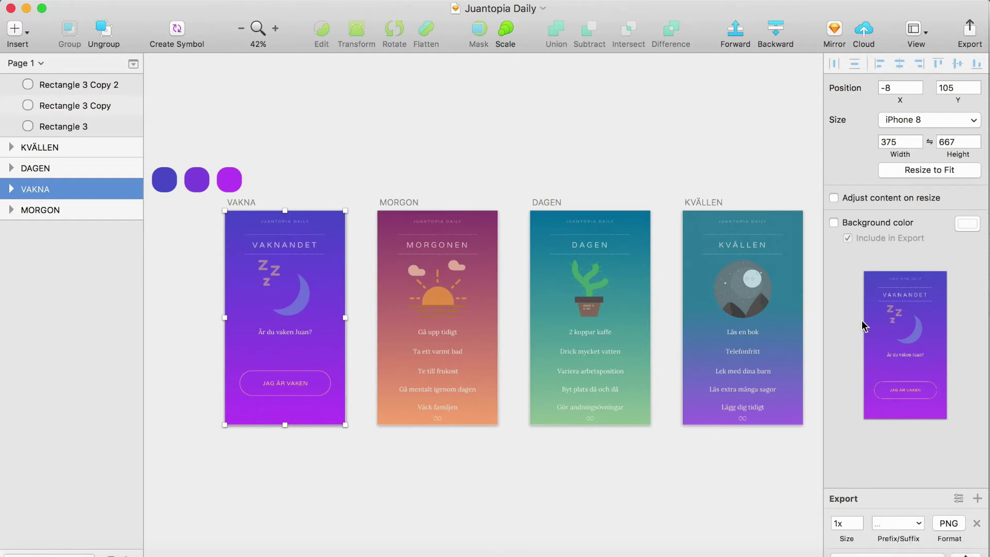
pyautogui.press('super+Tab')
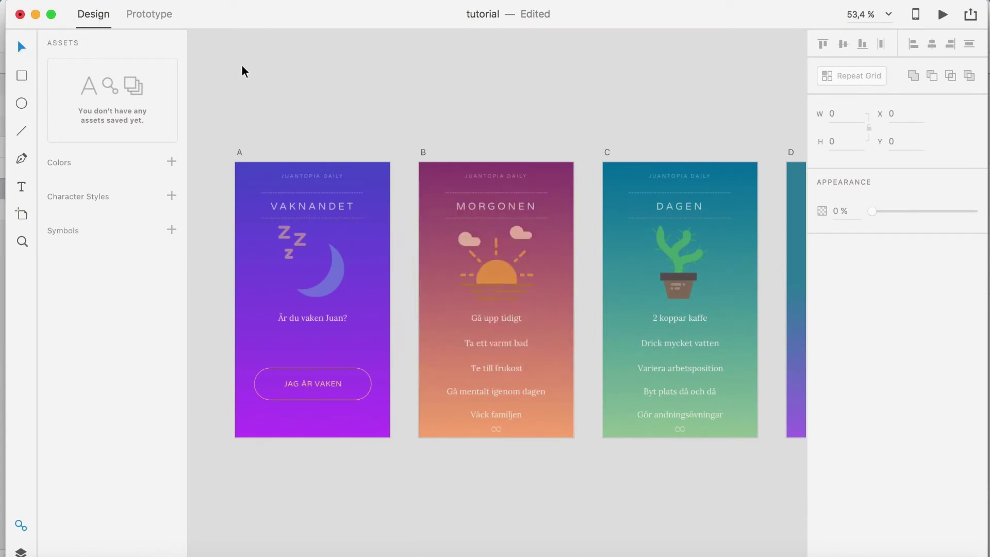
# Select screen A, show the artboard list with Cmd+Y, and pick screens C and B
pyautogui.moveTo(371, 123); pyautogui.dragTo(350, 124)
pyautogui.click(214, 157)
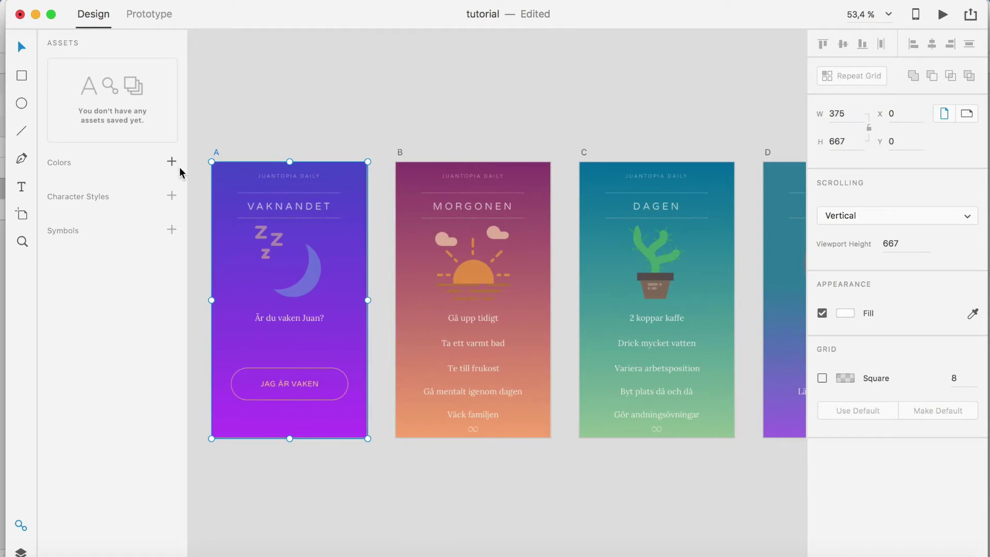
pyautogui.press('super+y')
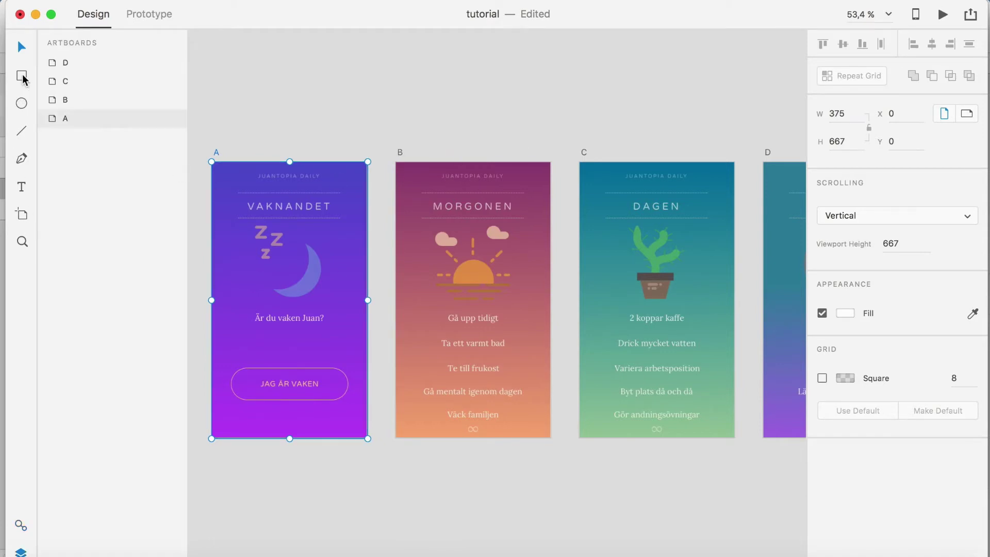
pyautogui.click(92, 85)
pyautogui.click(109, 101)
pyautogui.click(302, 209)
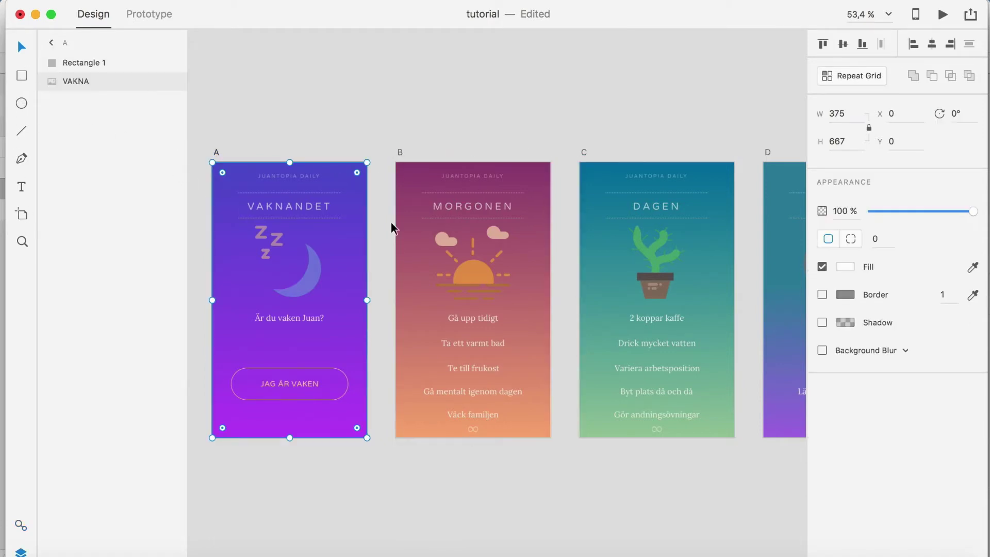
# Inspect the contents of screens A–D, including the MORGON and KVÄLLEN images
pyautogui.click(469, 242)
pyautogui.click(336, 191)
pyautogui.click(541, 194)
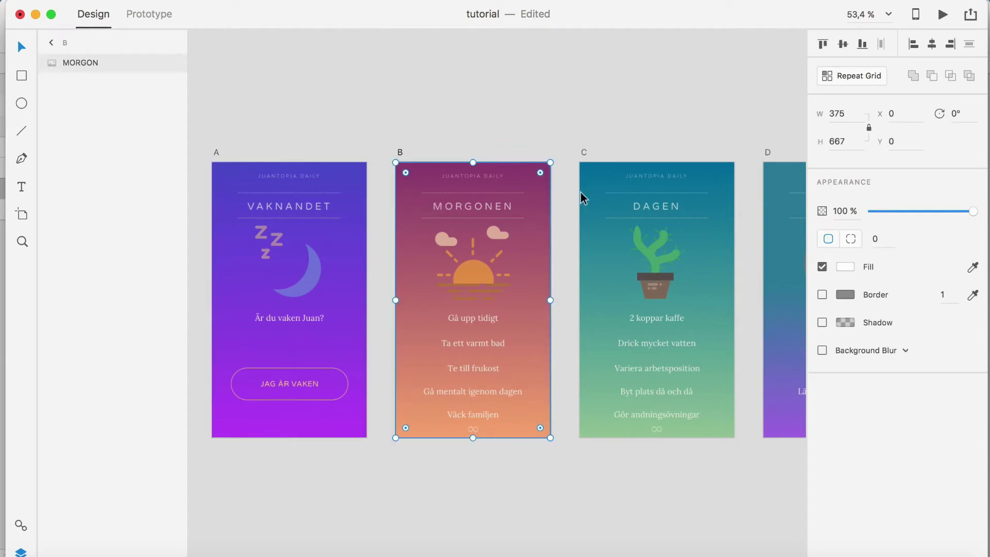
pyautogui.click(679, 204)
pyautogui.click(778, 216)
pyautogui.moveTo(391, 102)
pyautogui.mouseDown()
pyautogui.moveTo(559, 104)
pyautogui.moveTo(360, 98)
pyautogui.mouseUp()
# Fit all four screens with Cmd+0, then zoom in on screens A and B
pyautogui.click(50, 43)
pyautogui.press('super+0')
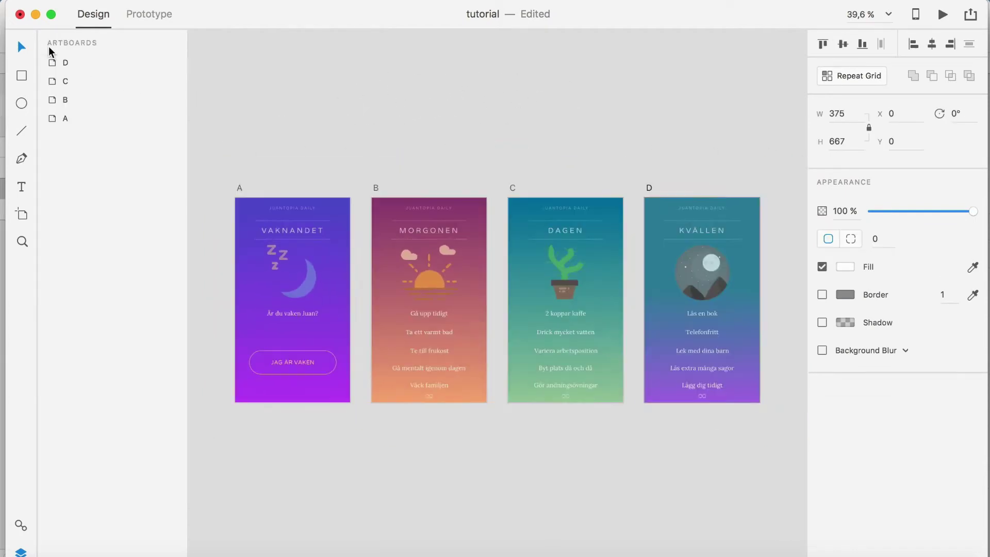
pyautogui.press('z')
pyautogui.click(309, 326)
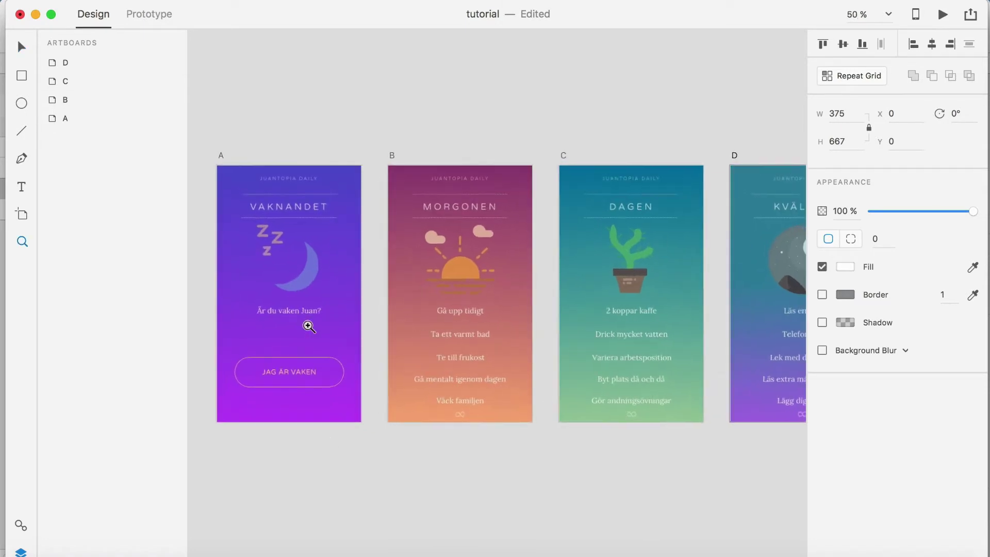
pyautogui.click(303, 98)
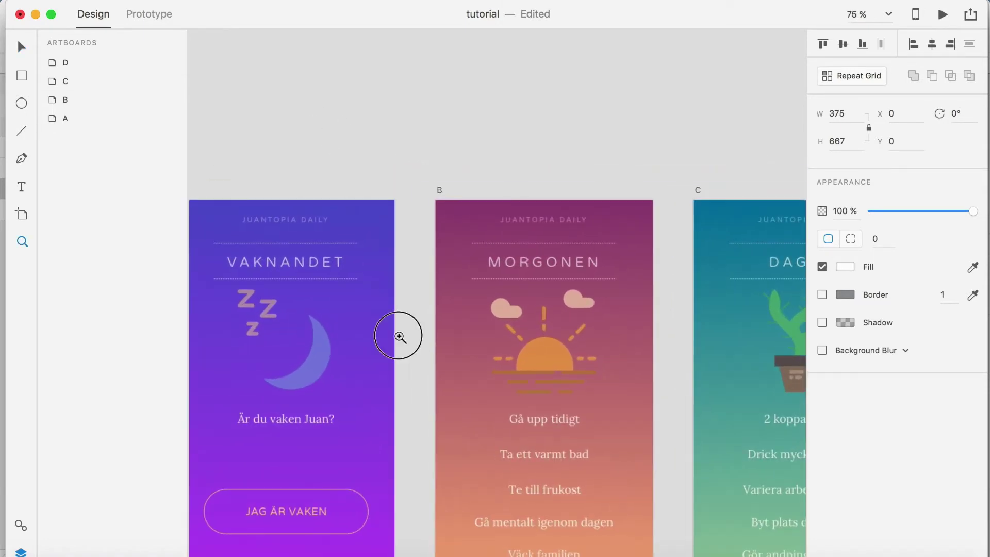
pyautogui.scroll(-5, 394, 331)
pyautogui.hscroll(-2, 394, 331)
# Select Rectangle 1 over screen A's wake-up button and return its opacity to 0%
pyautogui.press('v')
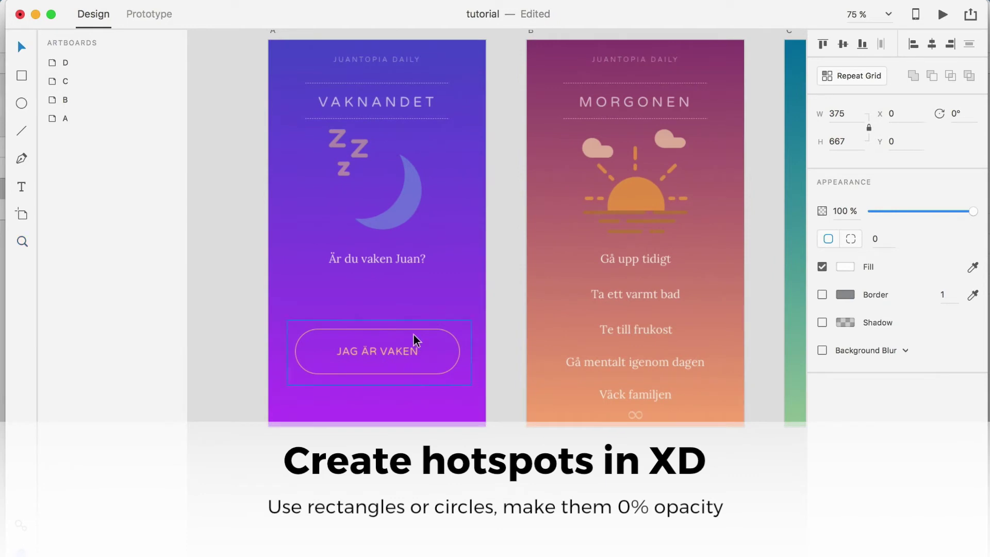
pyautogui.scroll(2, 427, 208)
pyautogui.hscroll(1, 418, 253)
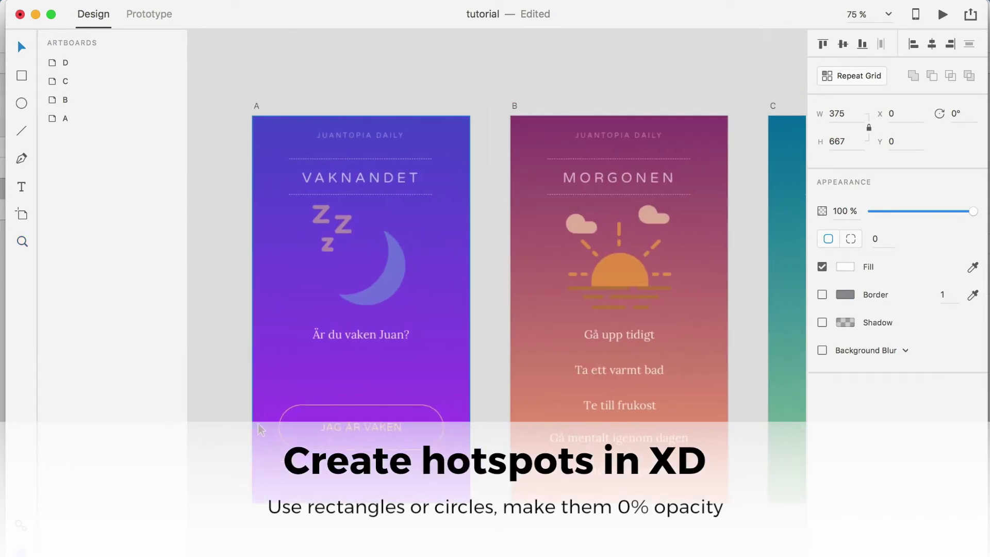
pyautogui.click(283, 412)
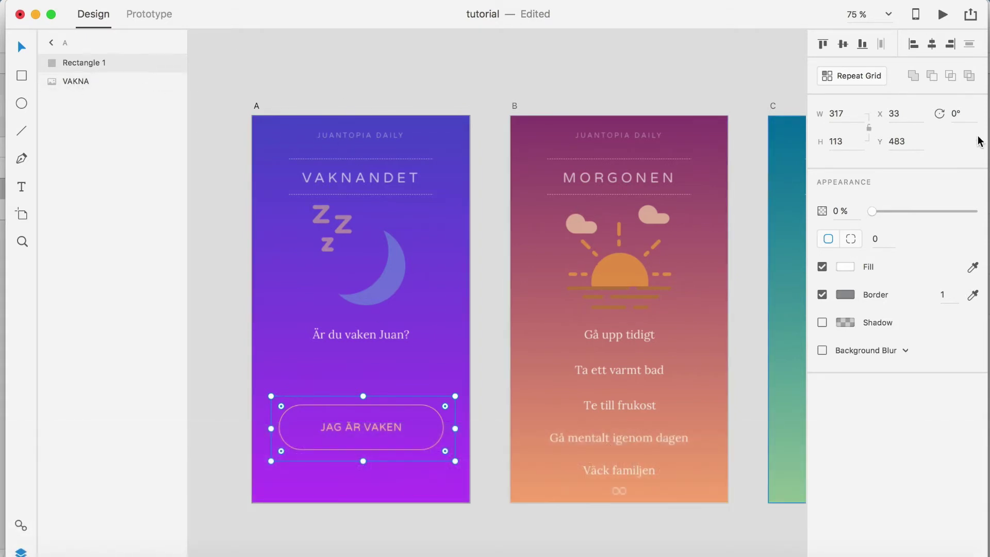
pyautogui.moveTo(870, 208); pyautogui.dragTo(850, 215)
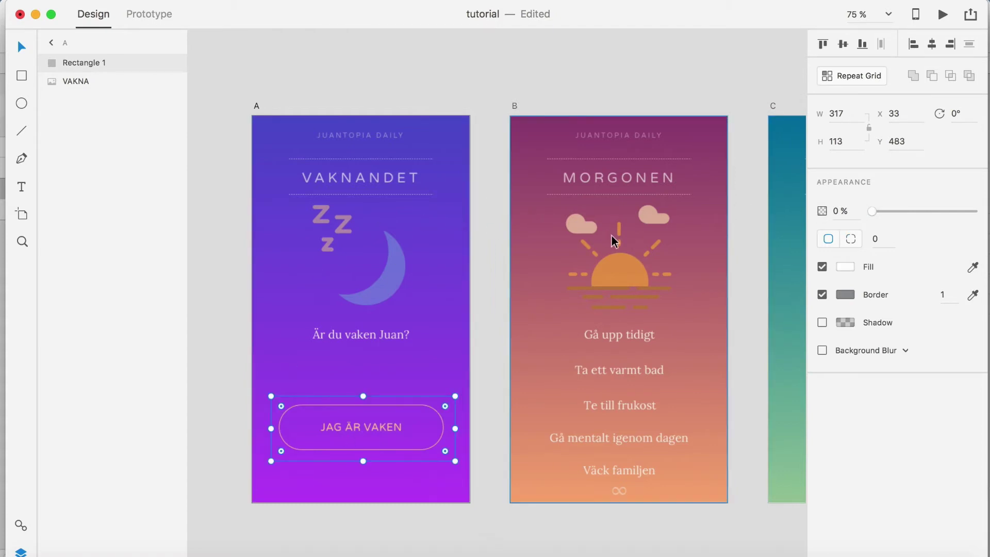
pyautogui.hscroll(3, 589, 222)
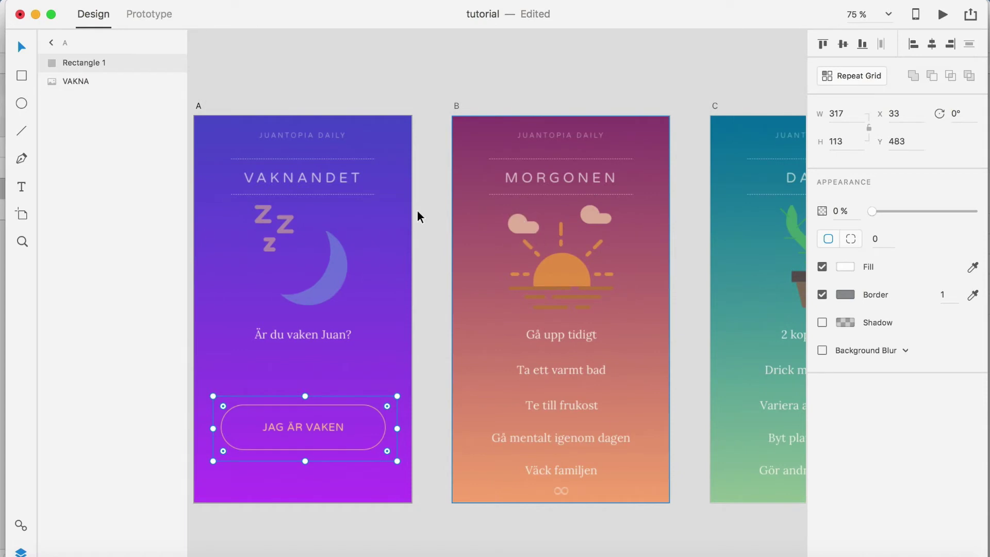
pyautogui.click(21, 103)
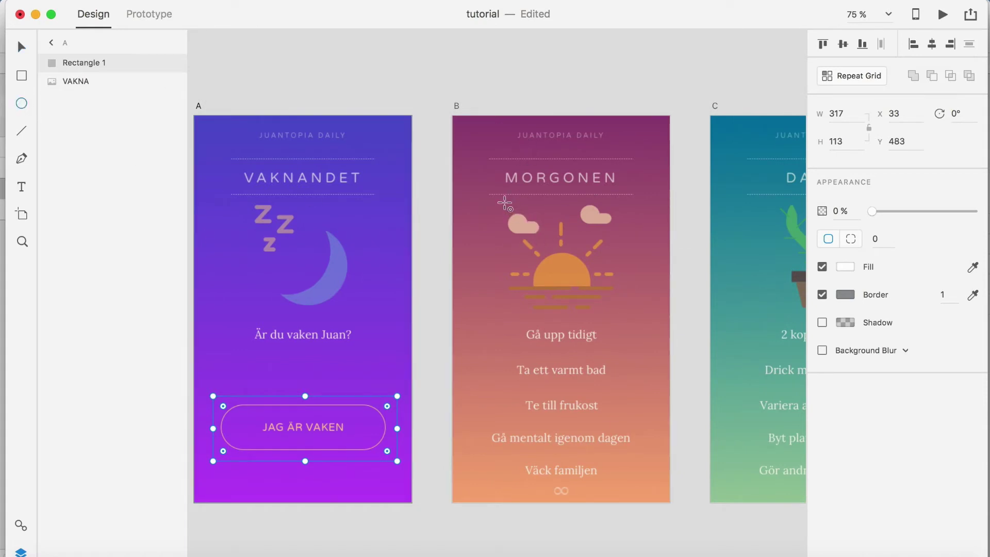
# Draw a 0%-opacity circle centred over the sun on screen B
pyautogui.moveTo(505, 203); pyautogui.dragTo(668, 320)
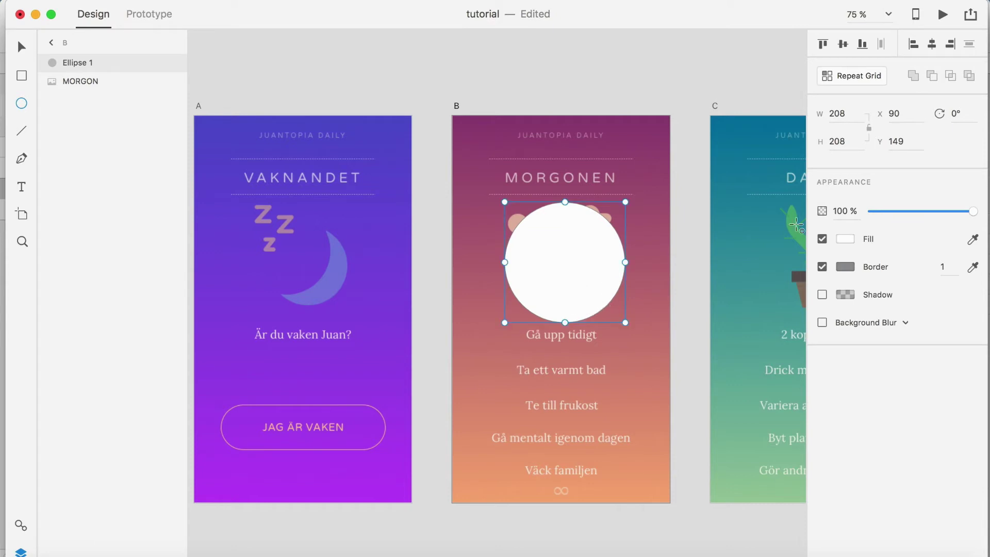
pyautogui.moveTo(938, 213); pyautogui.dragTo(836, 211)
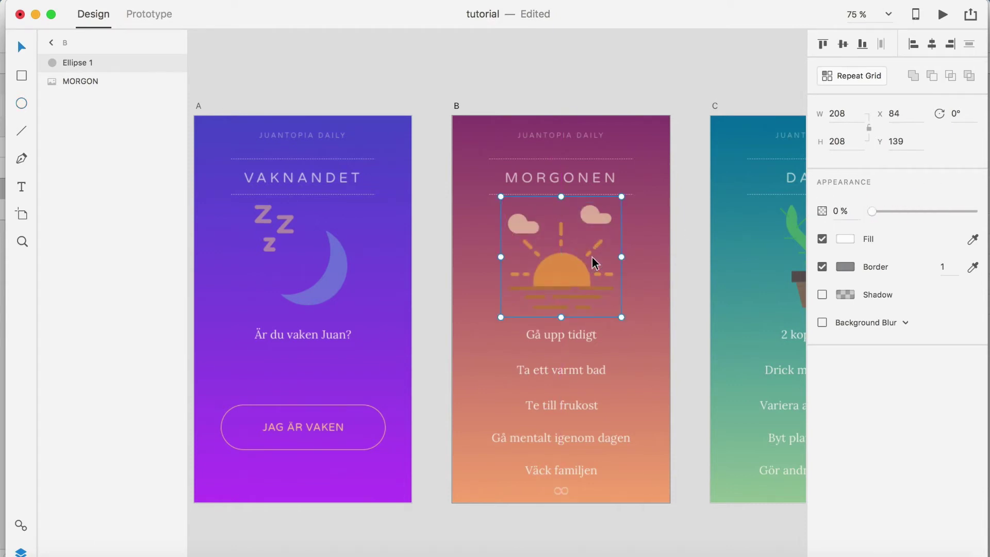
pyautogui.moveTo(623, 258); pyautogui.dragTo(618, 253)
pyautogui.hscroll(5, 619, 253)
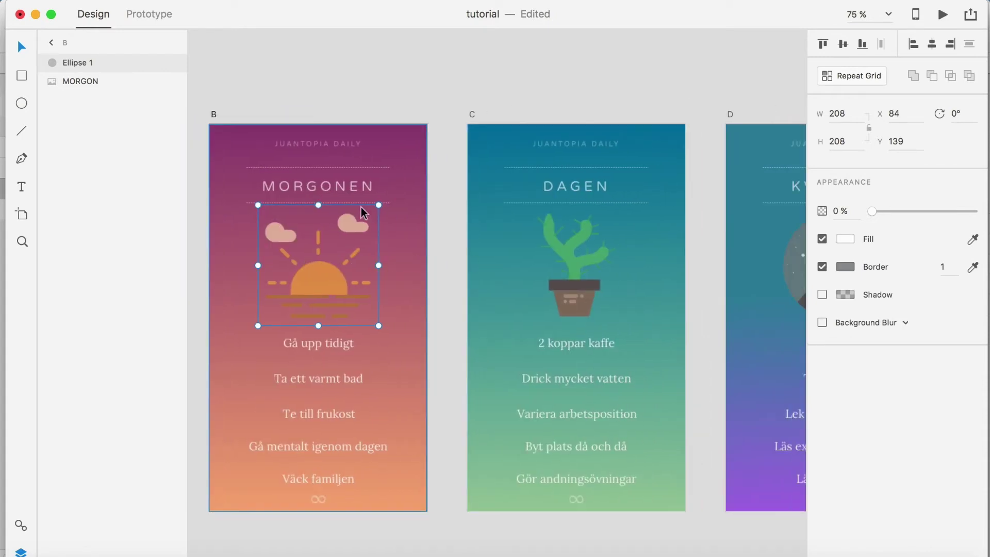
# Select the existing circle hotspots over the cactus on C and the moon on D
pyautogui.click(557, 244)
pyautogui.click(610, 263)
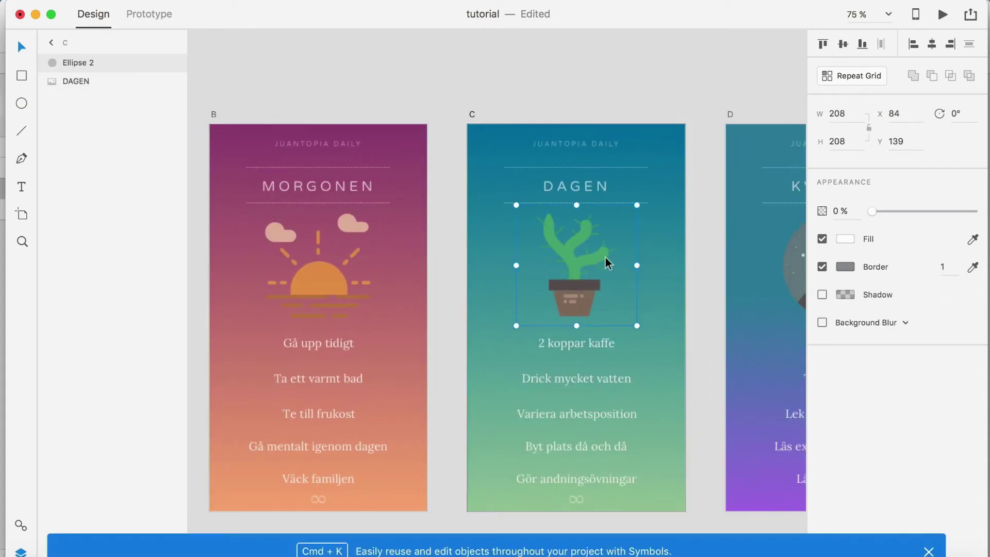
pyautogui.hscroll(5, 802, 148)
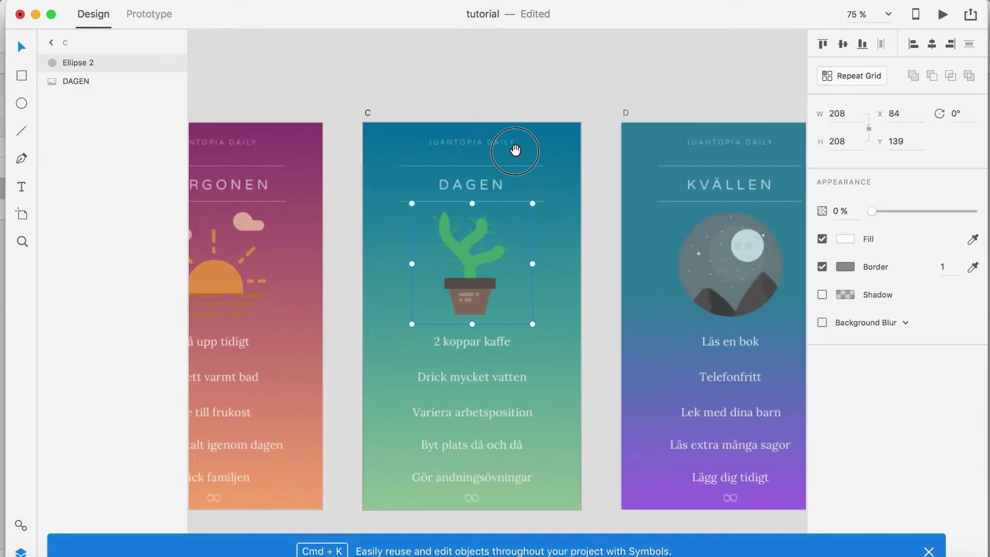
pyautogui.click(531, 246)
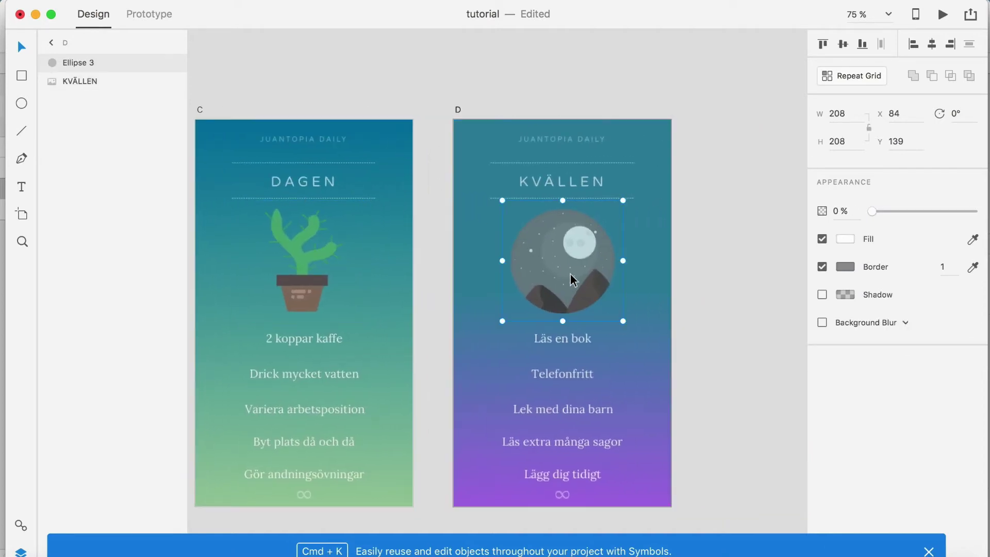
pyautogui.hscroll(-8, 458, 124)
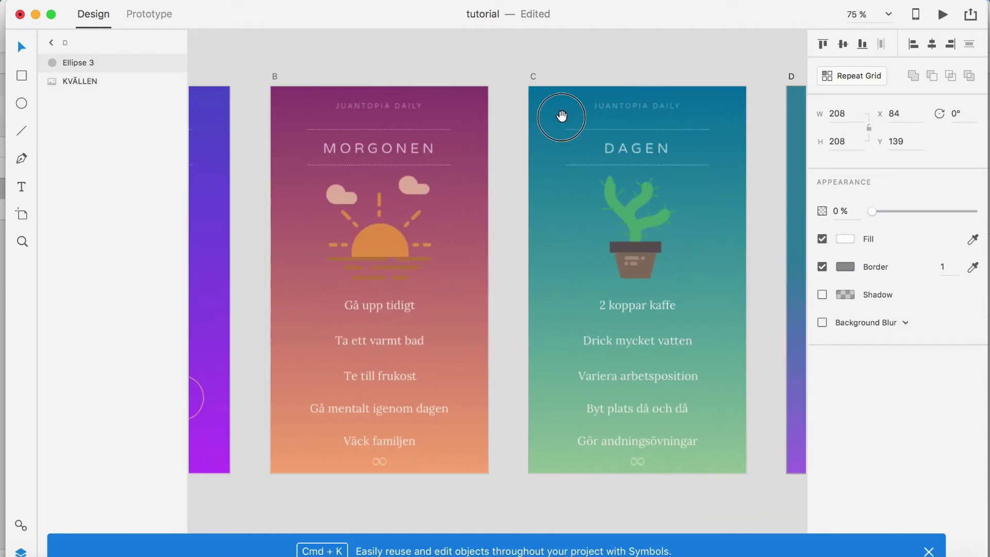
# Enter Prototype mode and centre all four artboards in view with the artboard list hidden
pyautogui.click(145, 18)
pyautogui.click(52, 44)
pyautogui.press('super+0')
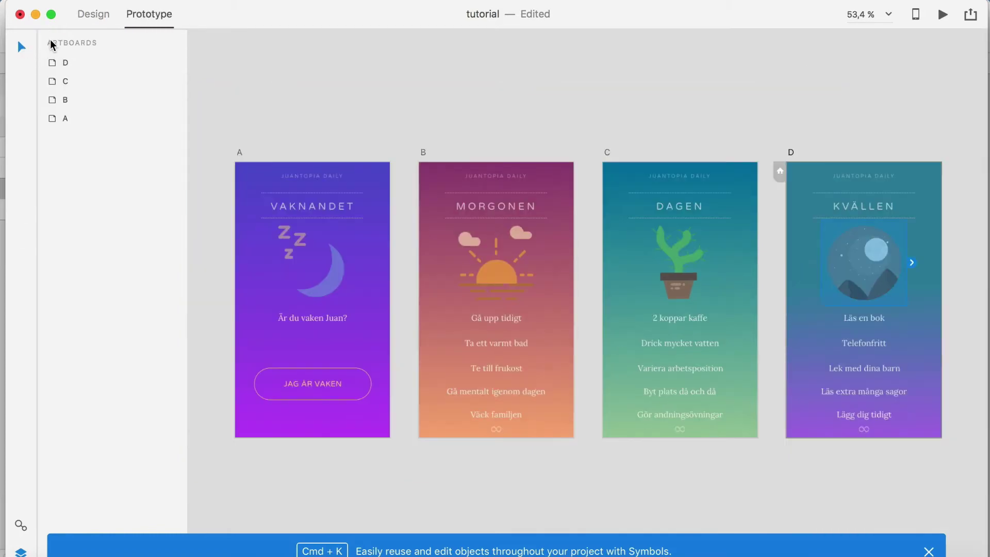
pyautogui.click(20, 49)
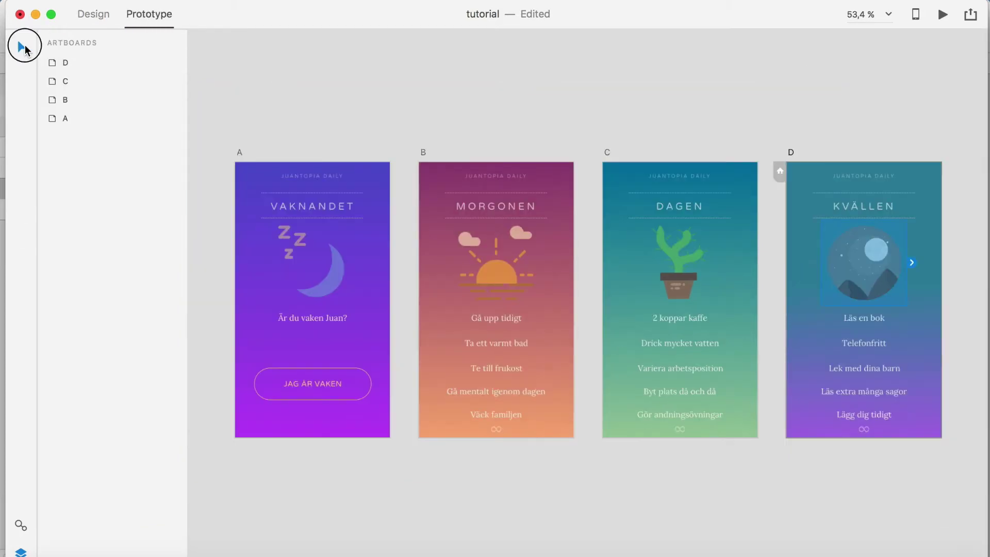
pyautogui.click(20, 551)
pyautogui.moveTo(165, 96); pyautogui.dragTo(320, 96)
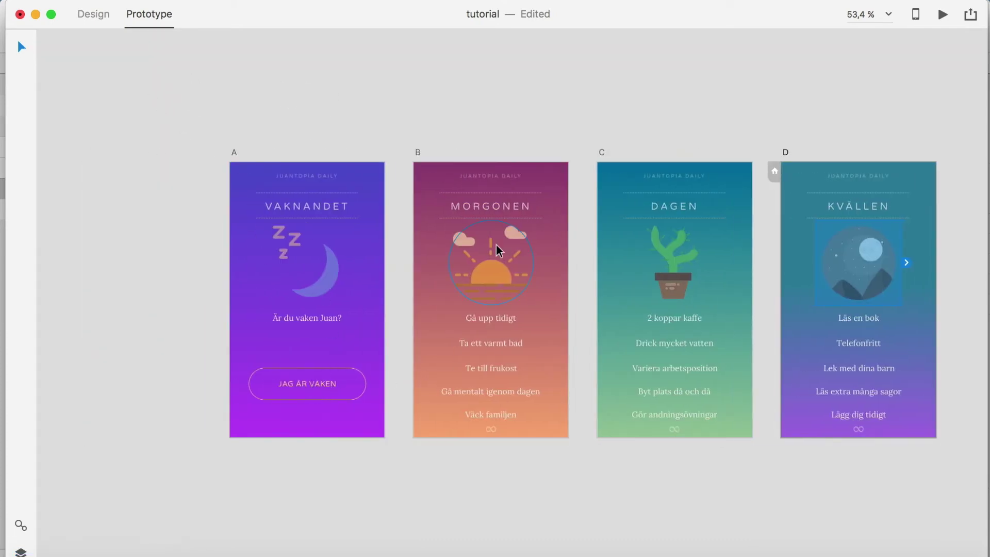
# Link A's JAG ÄR VAKEN button to B, B's sun to C, and C's cactus to D
pyautogui.click(309, 369)
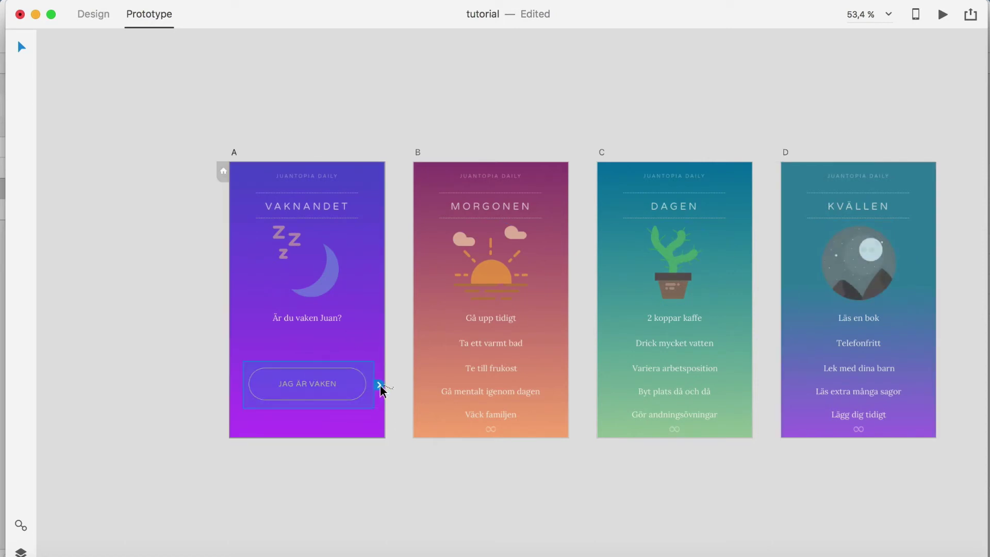
pyautogui.moveTo(380, 384); pyautogui.dragTo(501, 242)
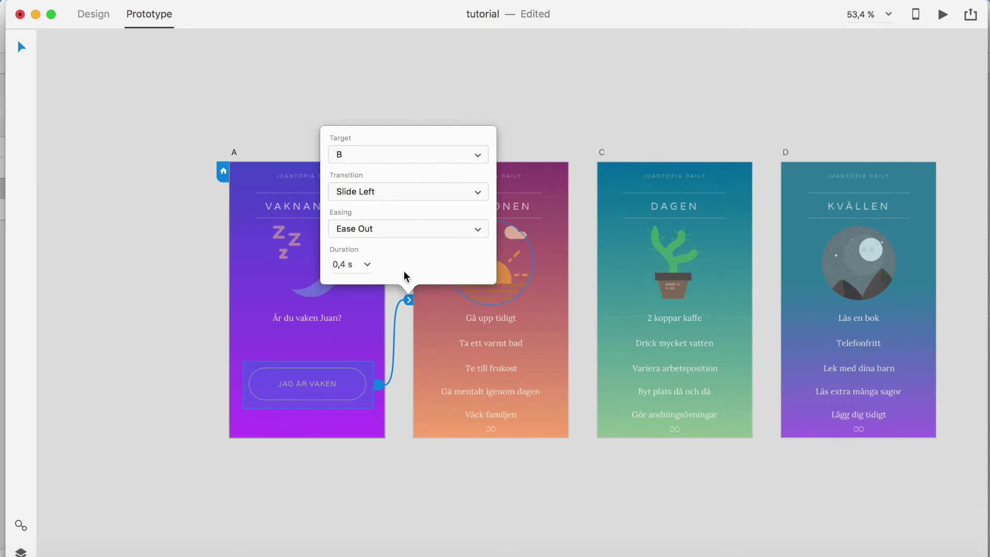
pyautogui.click(504, 77)
pyautogui.click(498, 271)
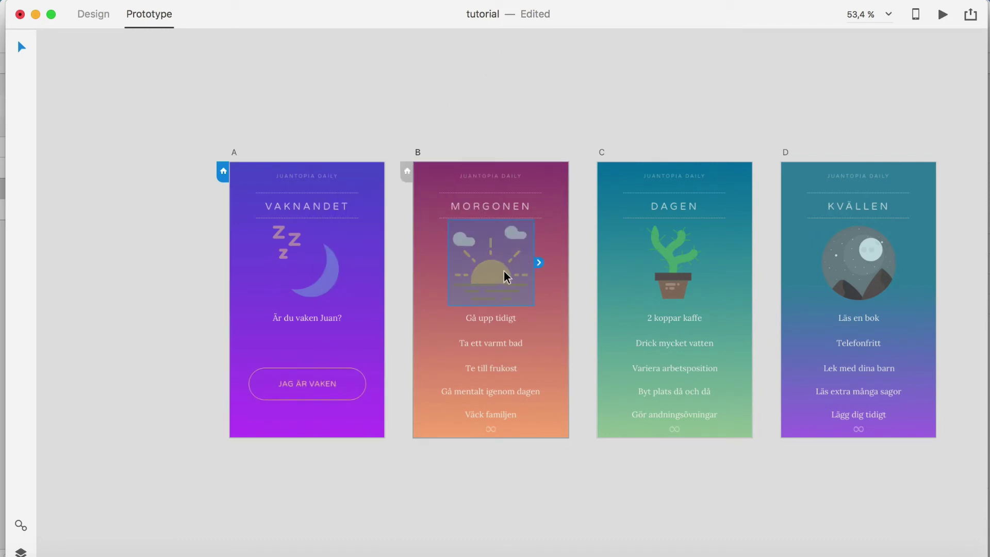
pyautogui.moveTo(540, 265); pyautogui.dragTo(653, 281)
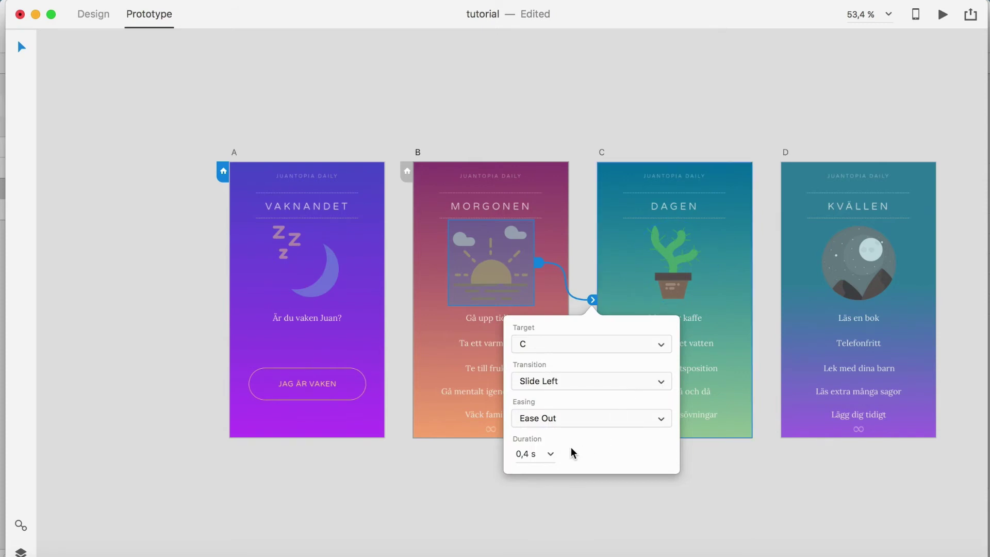
pyautogui.click(595, 130)
pyautogui.click(690, 289)
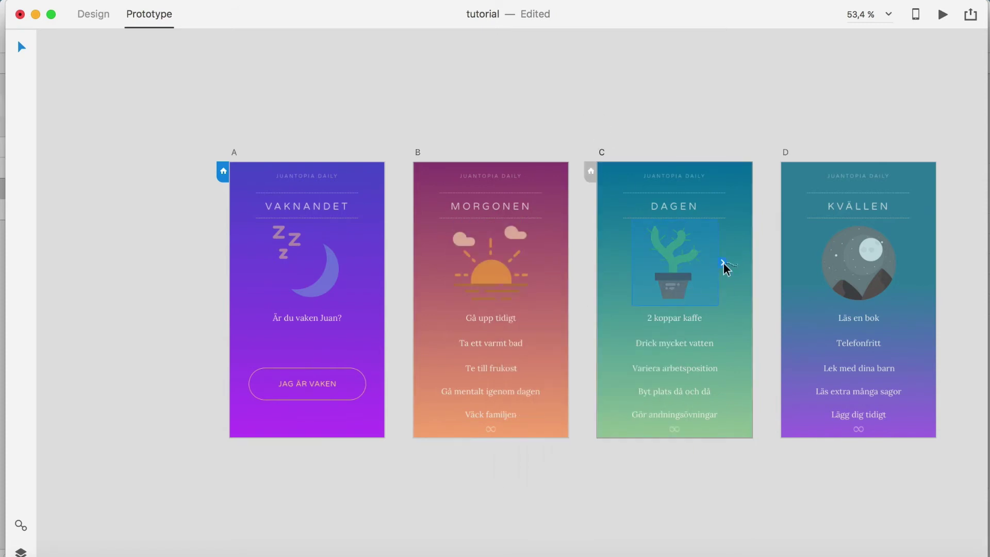
pyautogui.moveTo(722, 263); pyautogui.dragTo(868, 265)
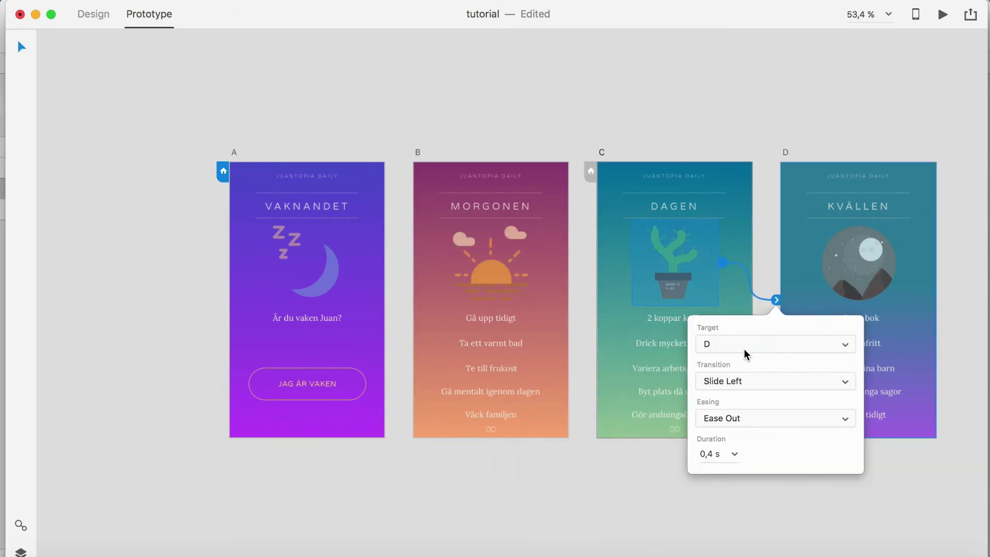
pyautogui.click(762, 215)
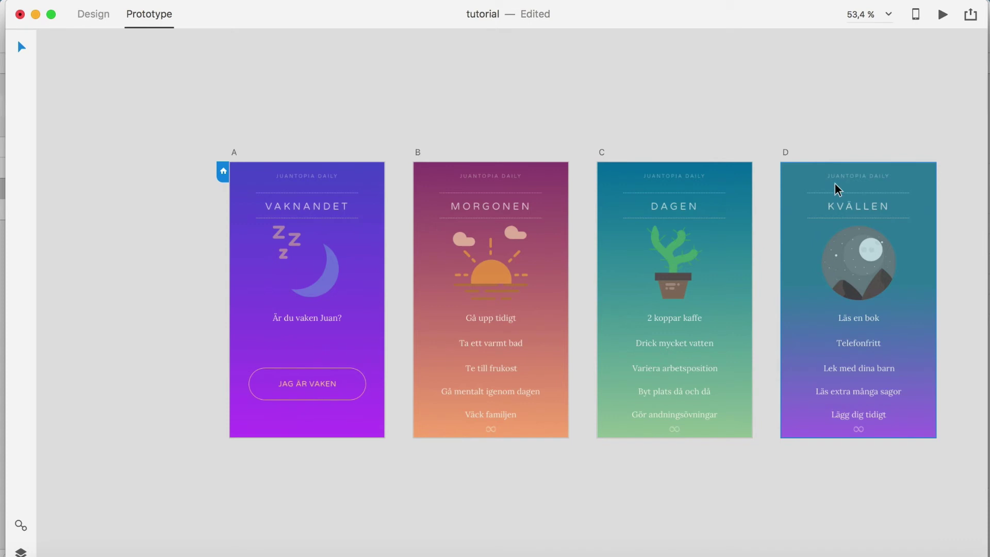
# At 100% zoom, draw a 0%-opacity rectangle over artboard D's JUANTOPIA DAILY header
pyautogui.click(94, 18)
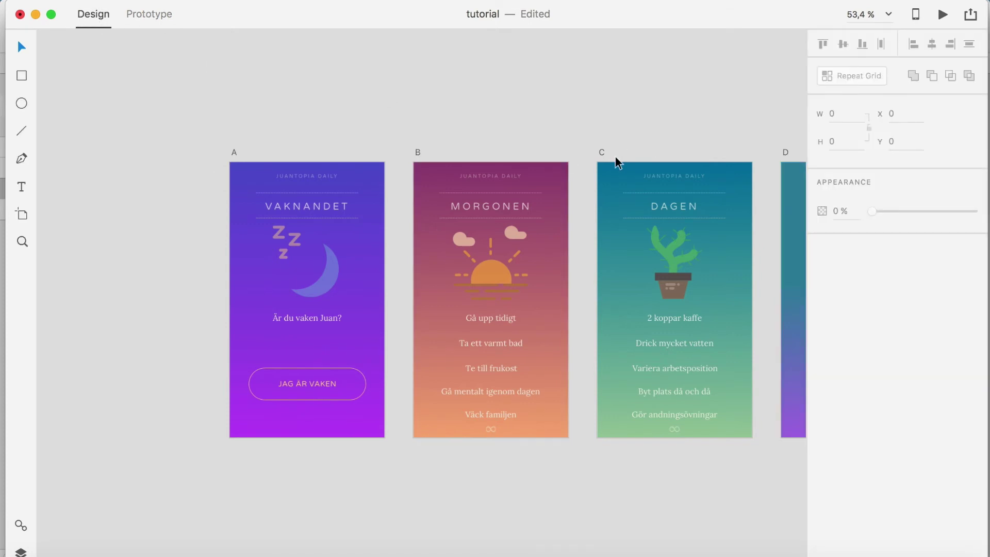
pyautogui.moveTo(615, 158); pyautogui.dragTo(293, 155)
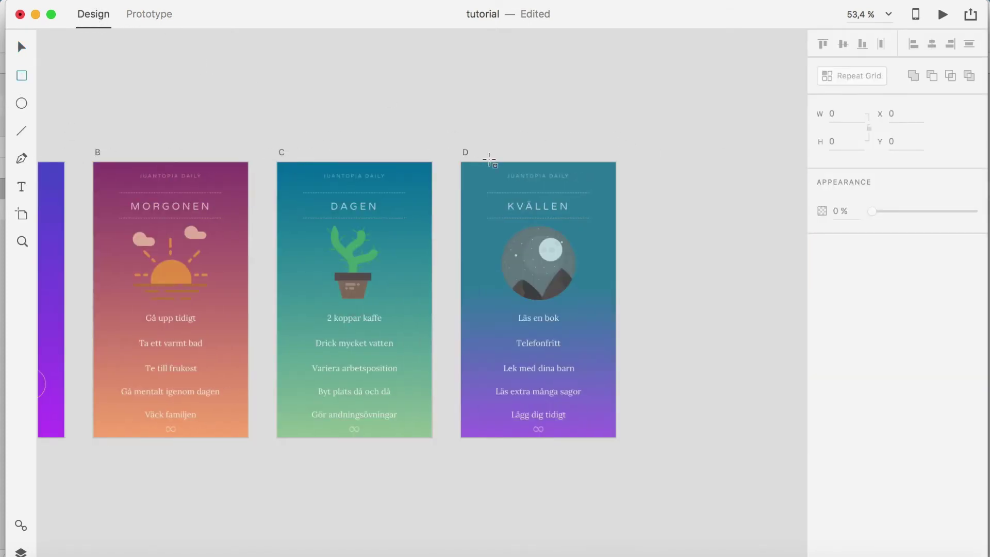
pyautogui.press('super+1')
pyautogui.hscroll(5, 341, 103)
pyautogui.scroll(2, 342, 104)
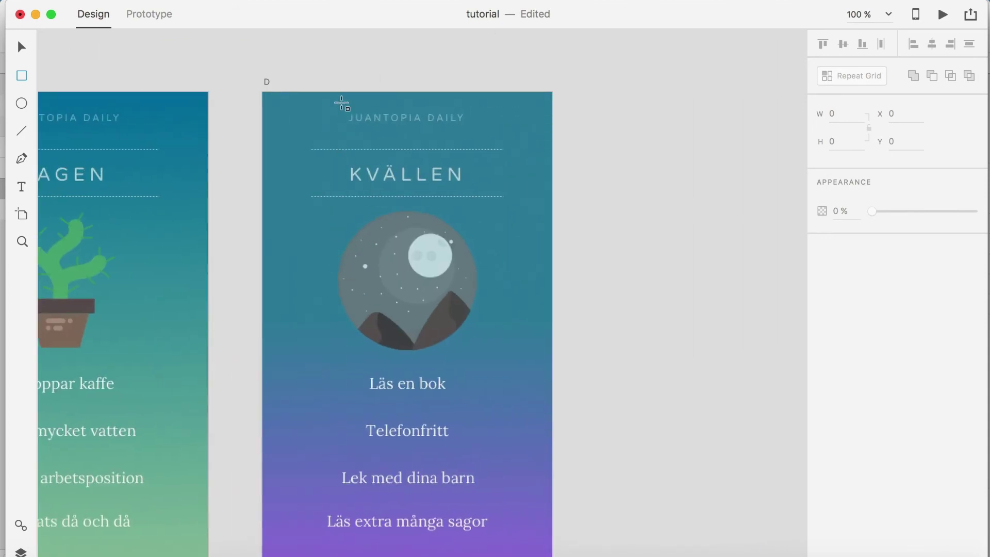
pyautogui.moveTo(342, 103); pyautogui.dragTo(475, 137)
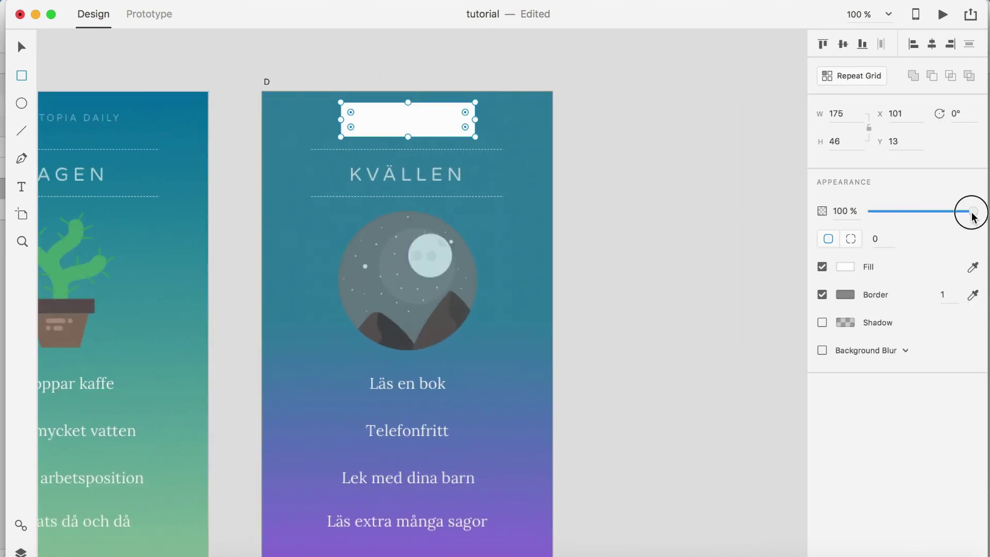
pyautogui.moveTo(973, 217); pyautogui.dragTo(725, 214)
pyautogui.click(155, 13)
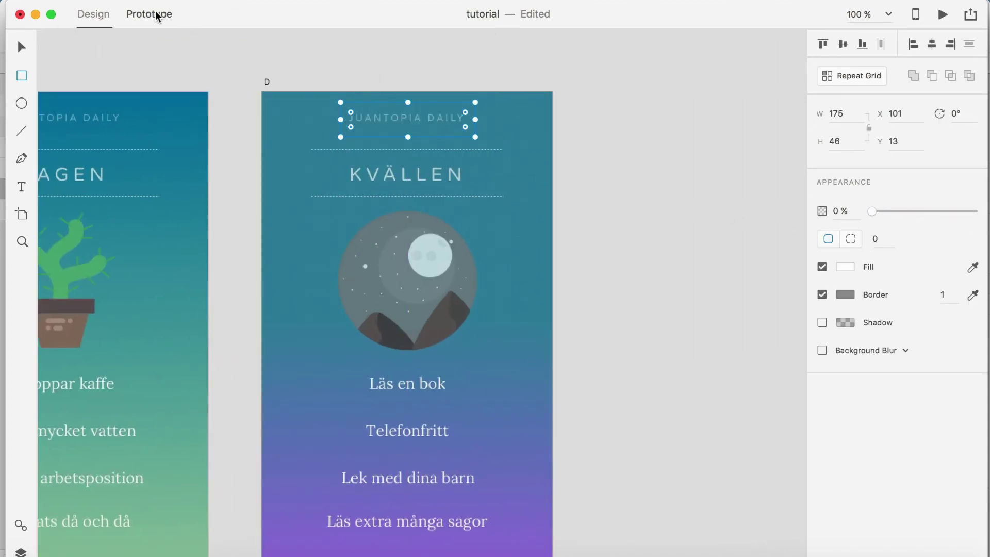
pyautogui.scroll(-3, 458, 123)
pyautogui.scroll(-2, 452, 138)
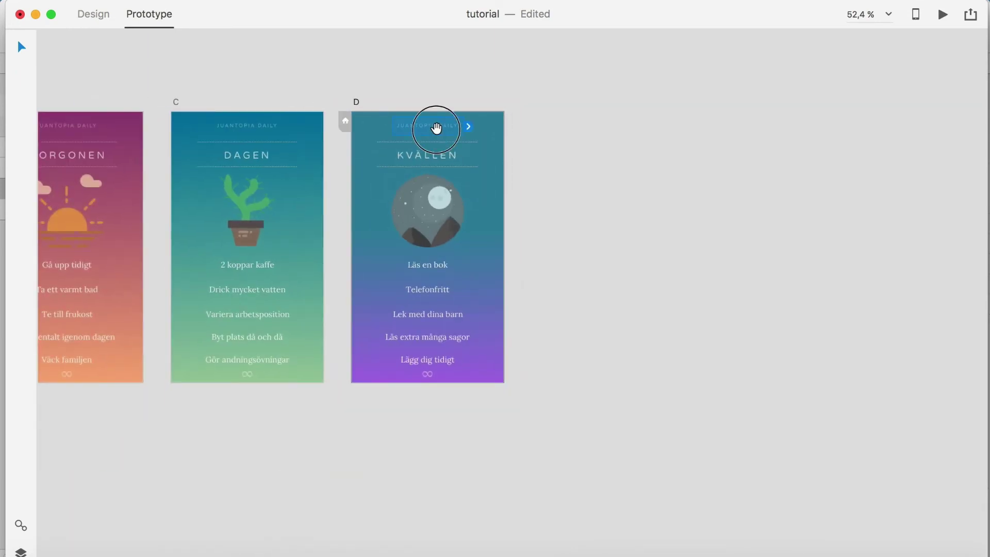
pyautogui.scroll(-2, 436, 129)
# Link D's header rectangle to screen A with a Slide Right transition, then launch the preview
pyautogui.moveTo(702, 157); pyautogui.dragTo(110, 181)
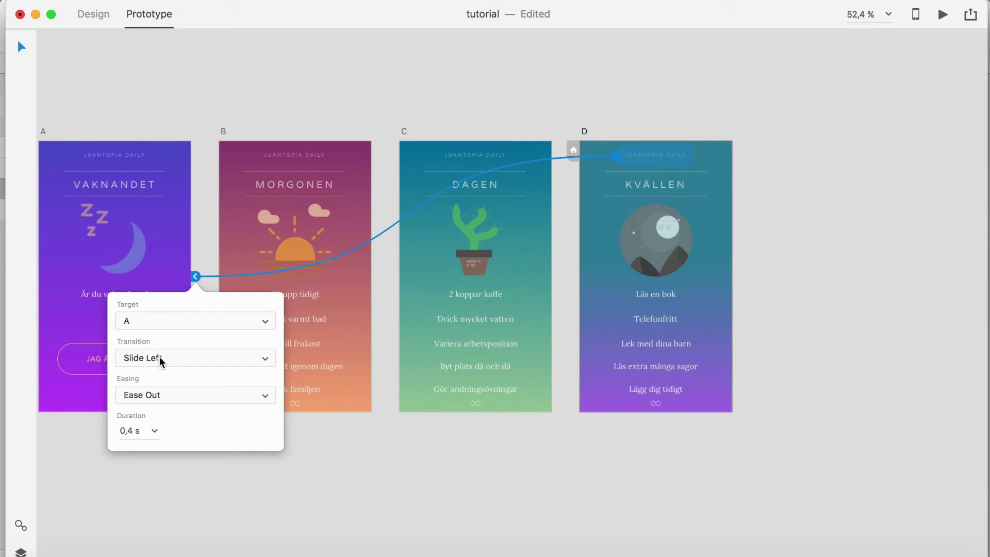
pyautogui.click(158, 358)
pyautogui.click(158, 372)
pyautogui.click(159, 357)
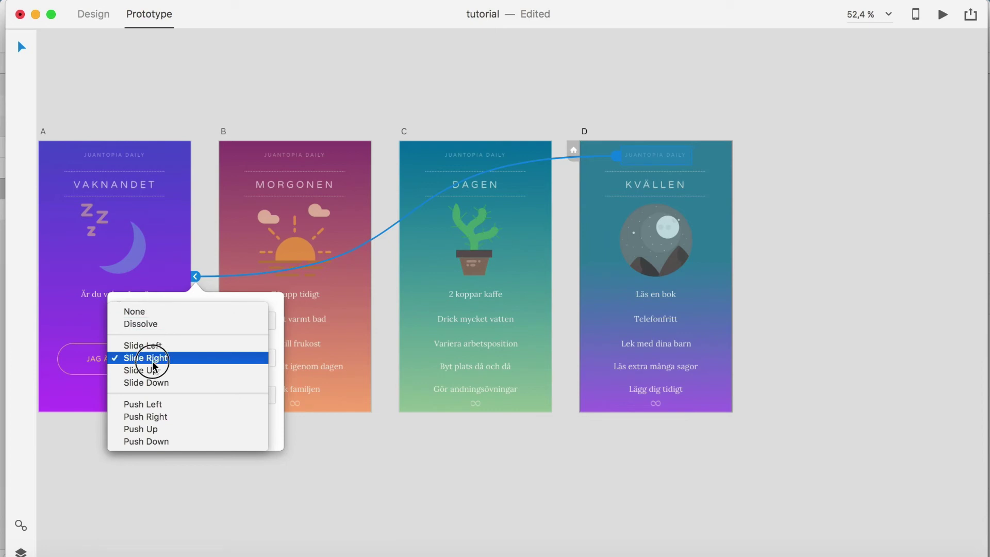
pyautogui.click(154, 358)
pyautogui.moveTo(340, 98); pyautogui.dragTo(477, 116)
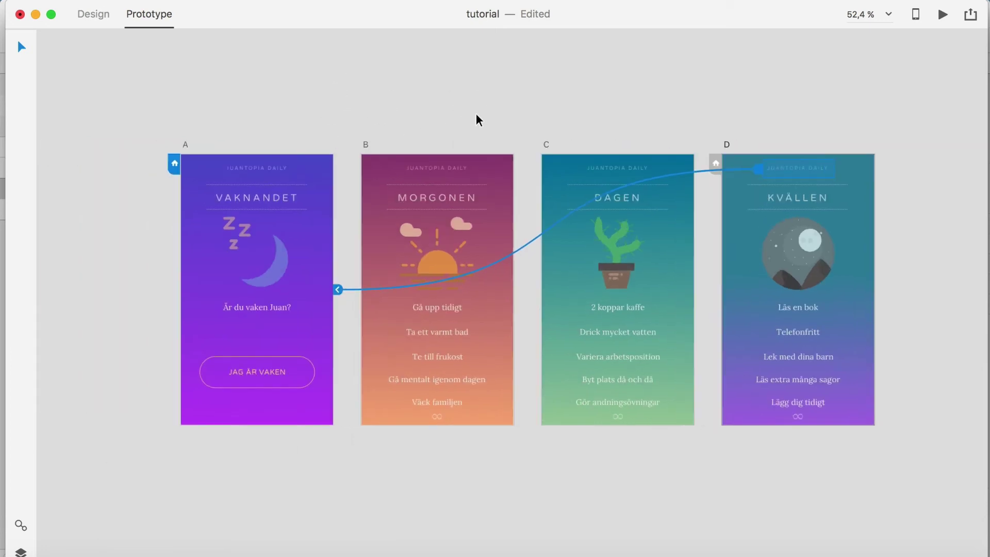
pyautogui.click(944, 14)
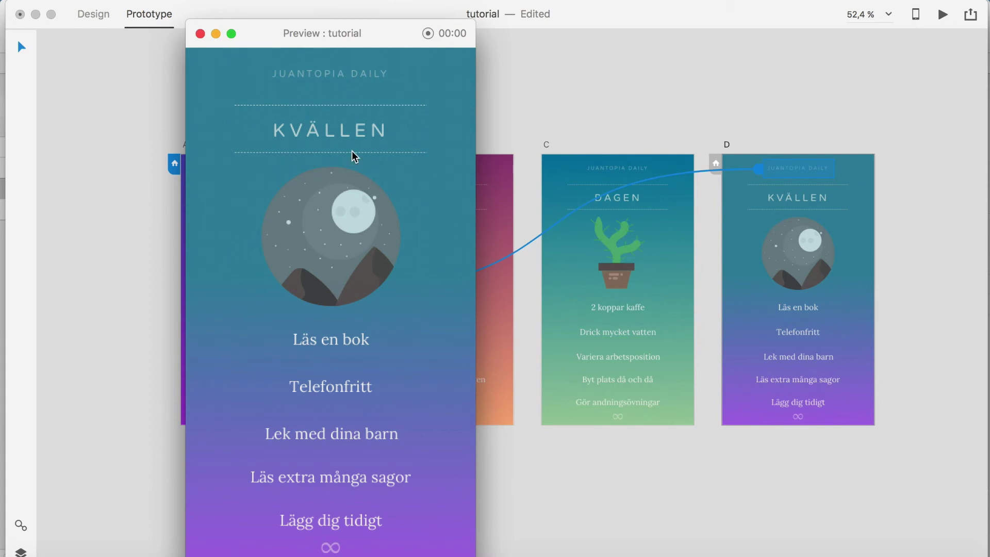
# Loop twice through VAKNANDET, MORGONEN, DAGEN and KVÄLLEN via the hotspots, then move the window
pyautogui.click(340, 79)
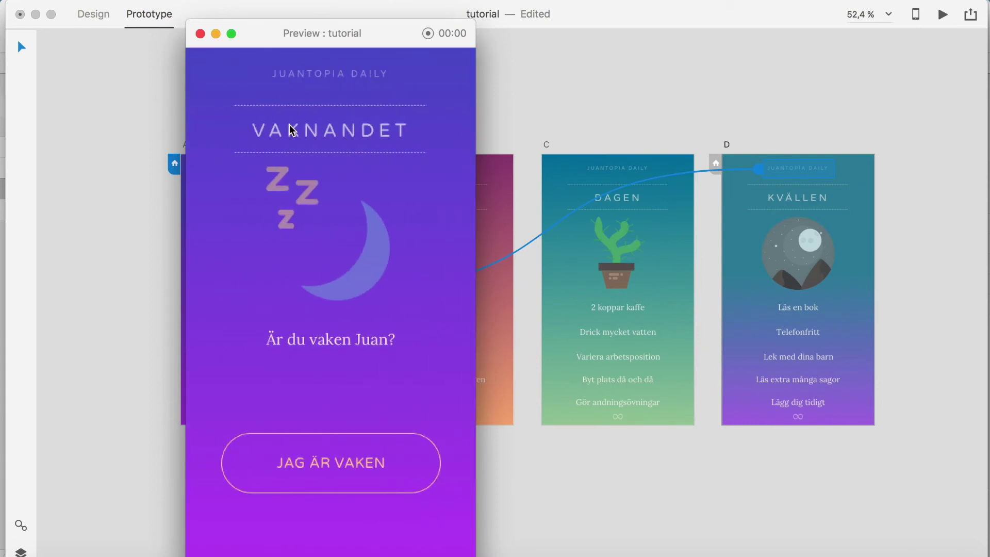
pyautogui.click(338, 469)
pyautogui.click(330, 234)
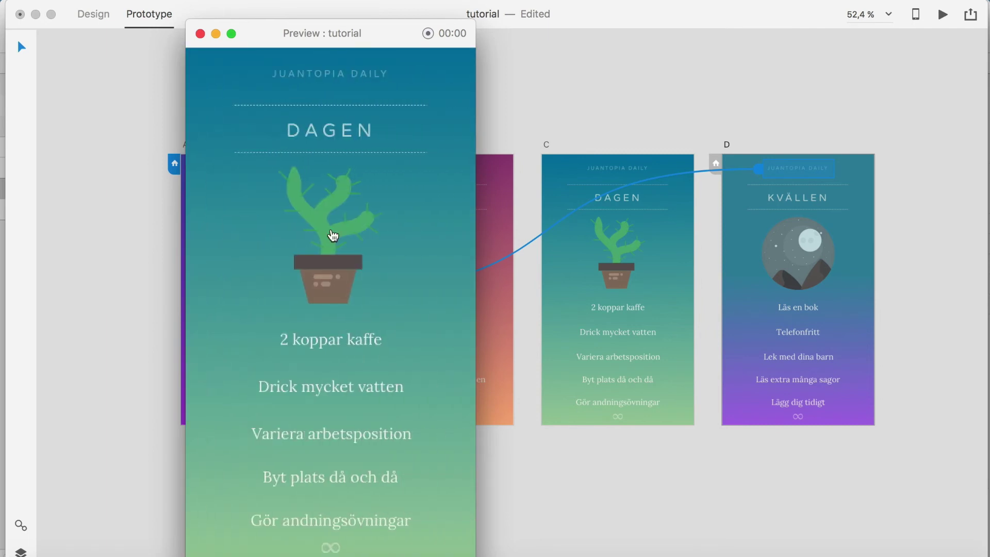
pyautogui.click(329, 243)
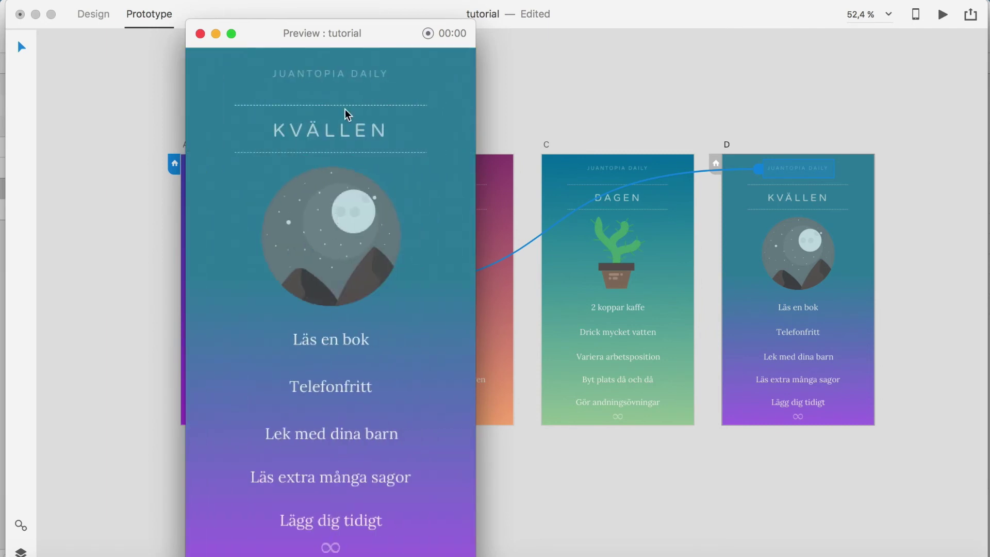
pyautogui.click(350, 69)
pyautogui.click(305, 471)
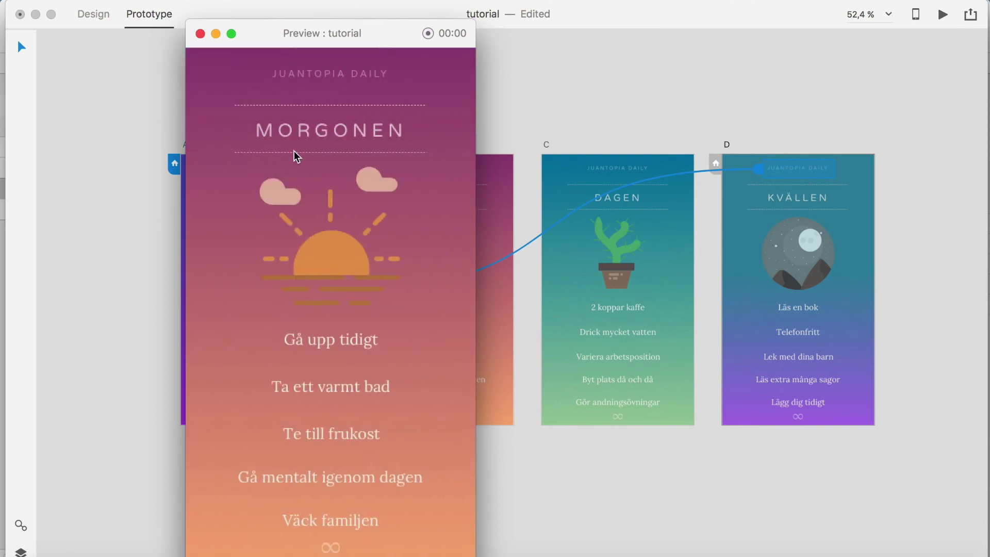
pyautogui.click(331, 228)
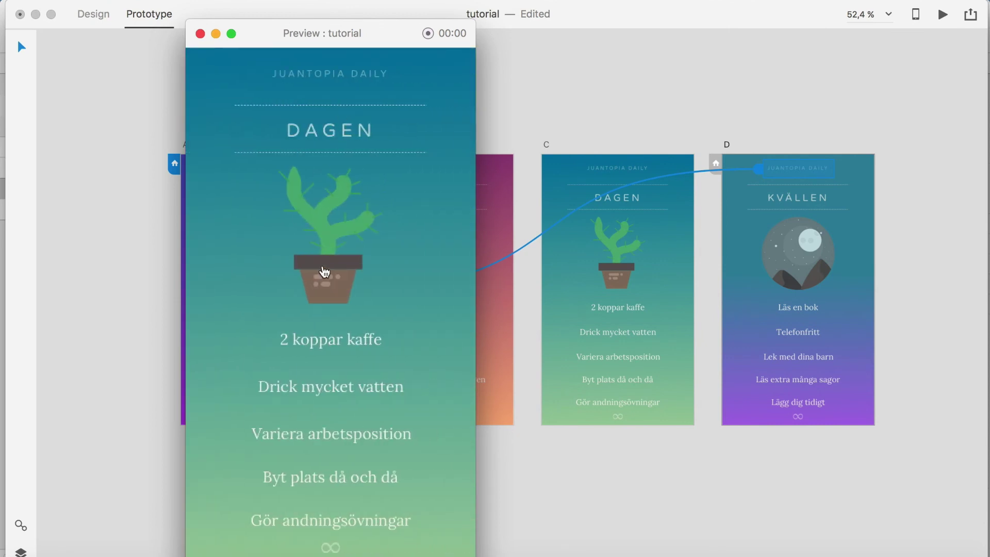
pyautogui.click(328, 288)
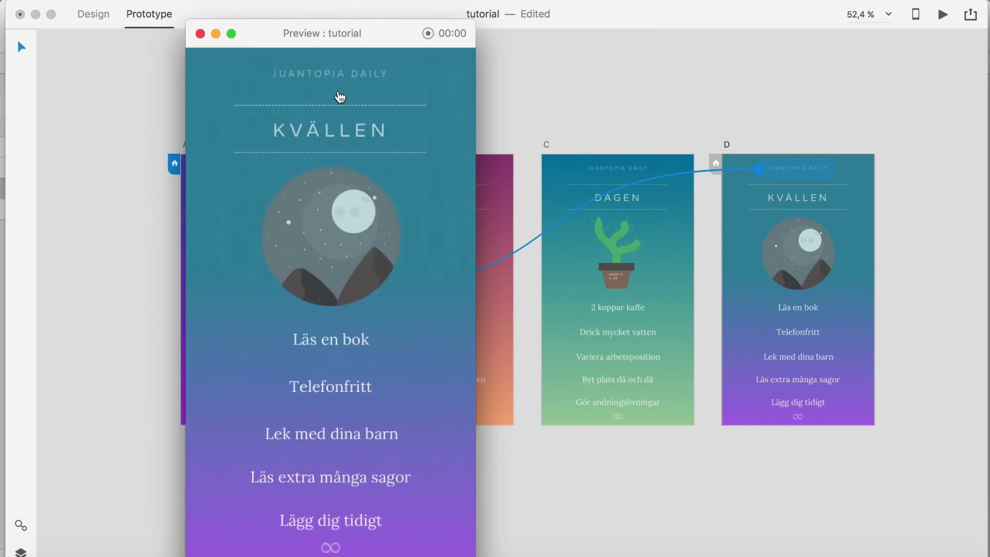
pyautogui.click(334, 78)
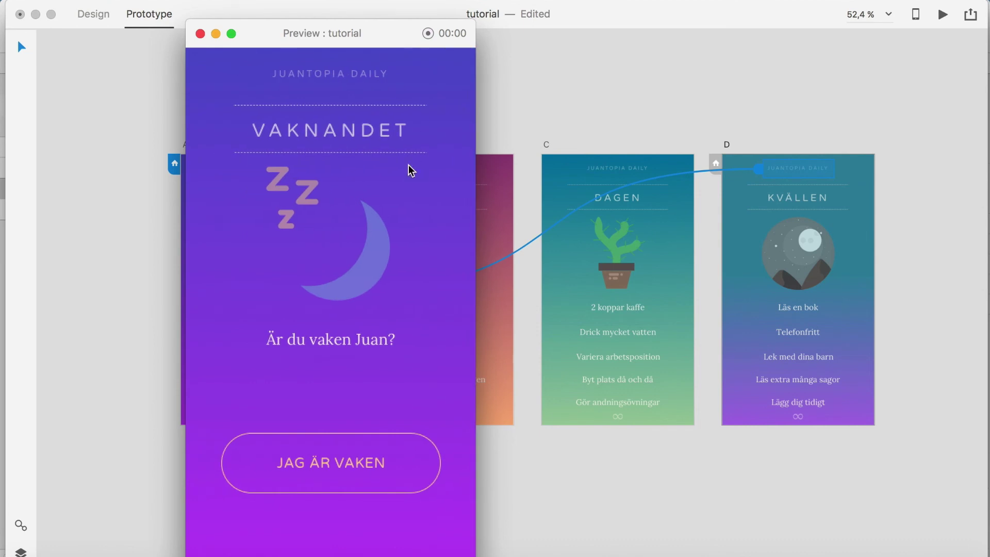
pyautogui.moveTo(360, 27); pyautogui.dragTo(383, 21)
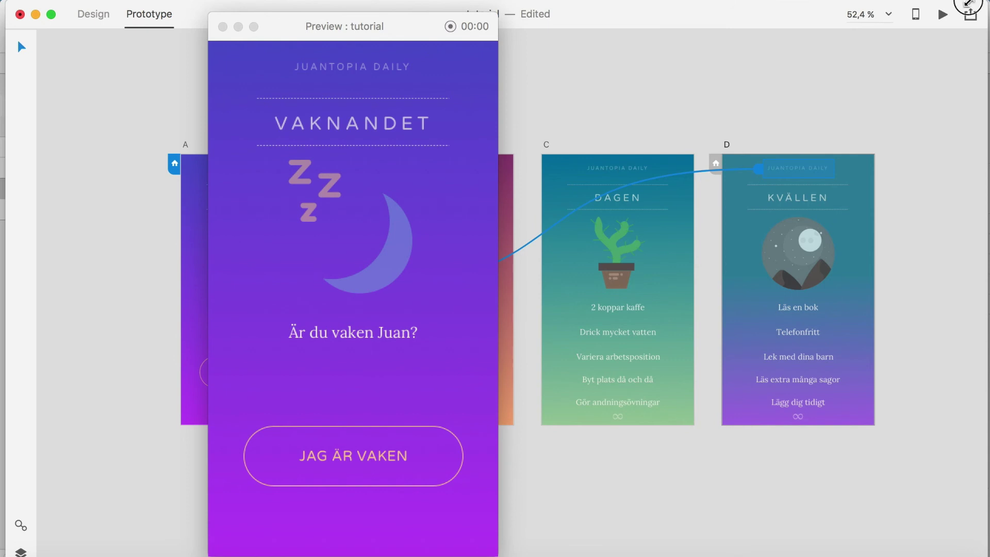
# Open the Share Online popover to review Title and Allow Comments, then close it
pyautogui.click(971, 14)
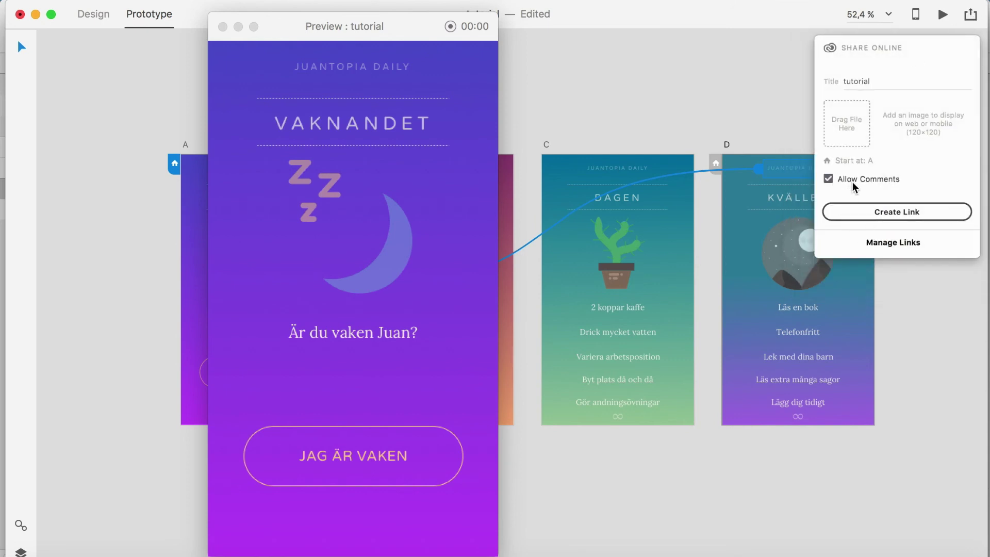
pyautogui.click(689, 100)
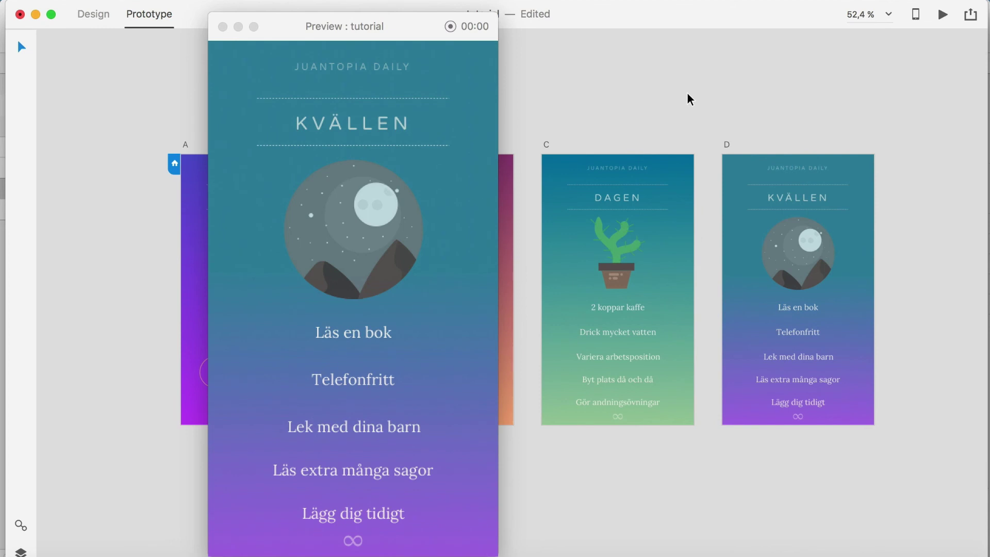